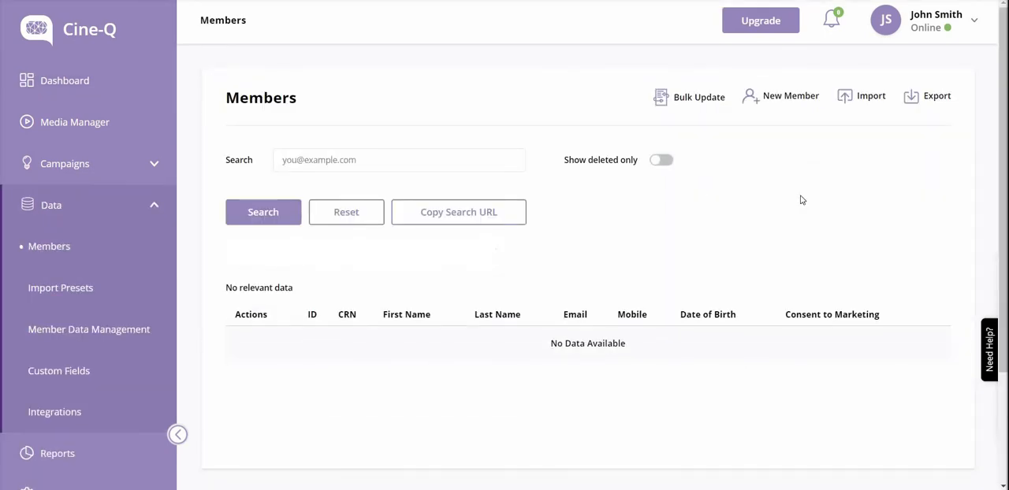
- Upload Demo Data - Members.csv from the Desktop as a Members data import and proceed to its field mappings
left_click(773, 100)
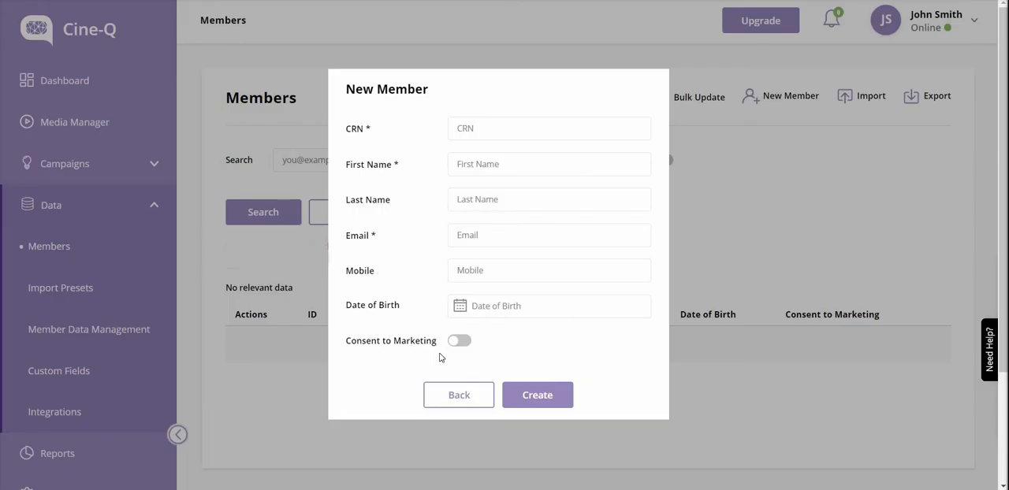
left_click(449, 396)
left_click(874, 99)
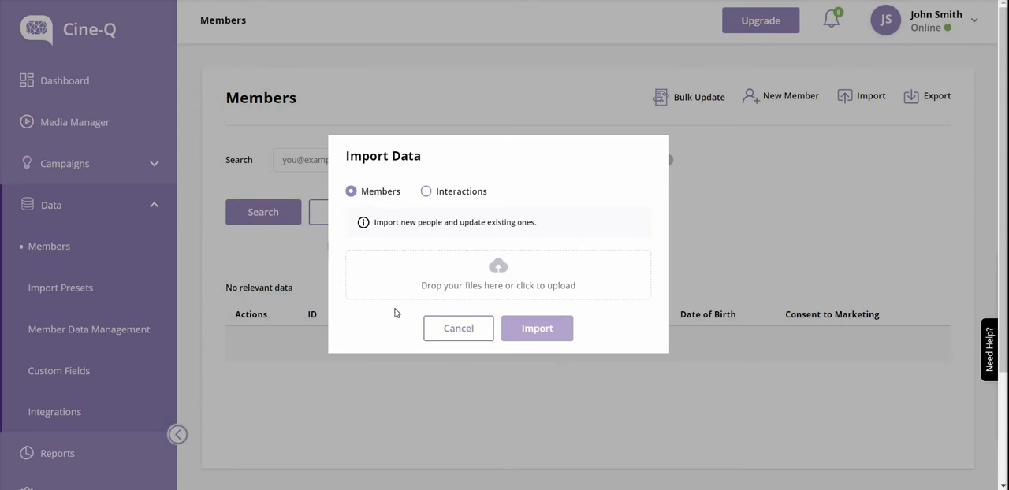
left_click(490, 272)
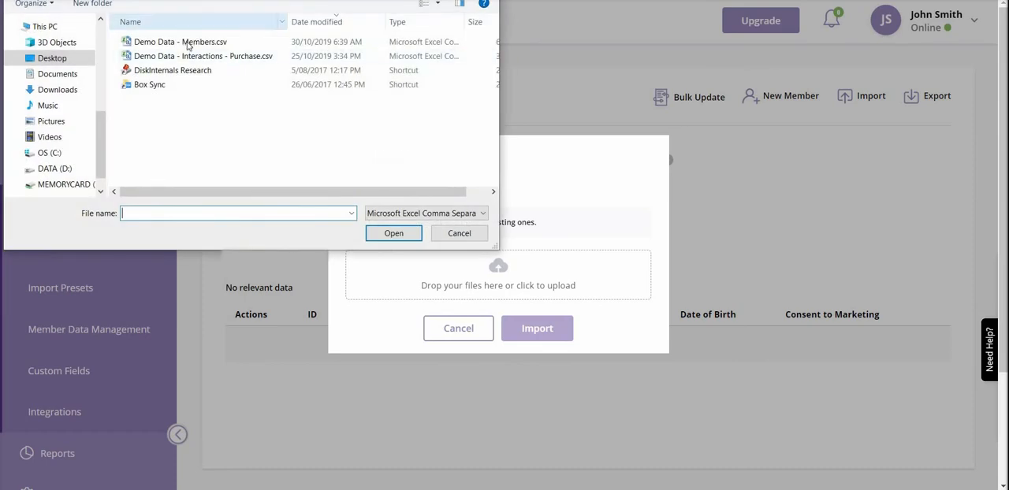
left_click(189, 45)
left_click(393, 233)
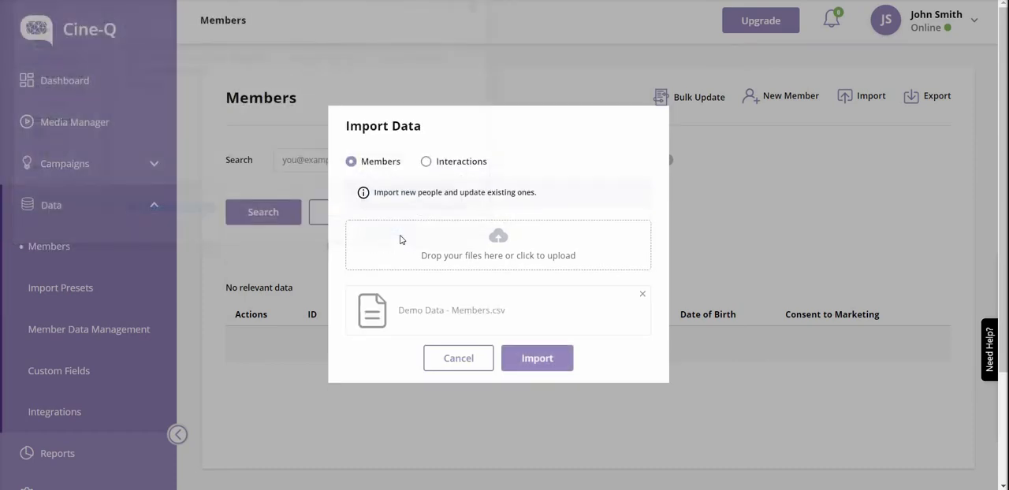
left_click(551, 365)
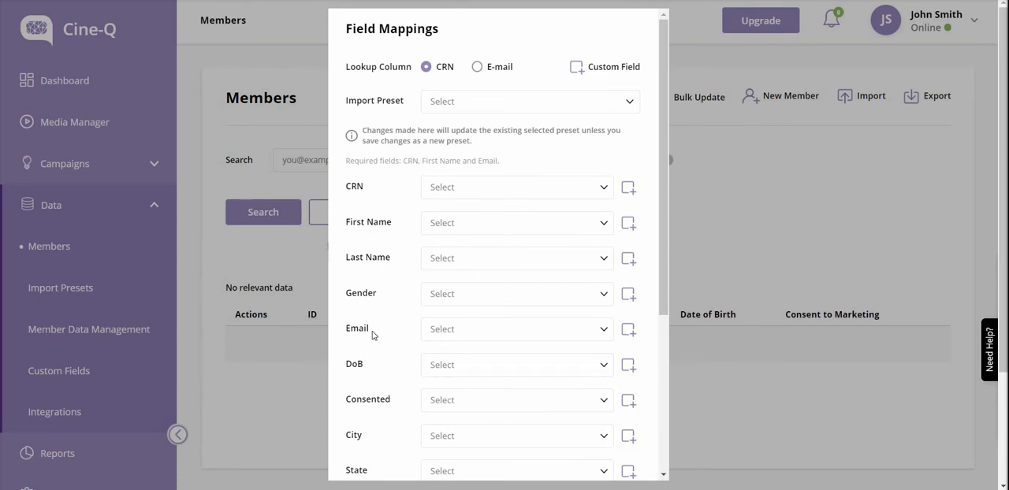
- Map the file's CRN, First Name and Last Name columns to the member fields of the same names
scroll(373, 335, "down", 5)
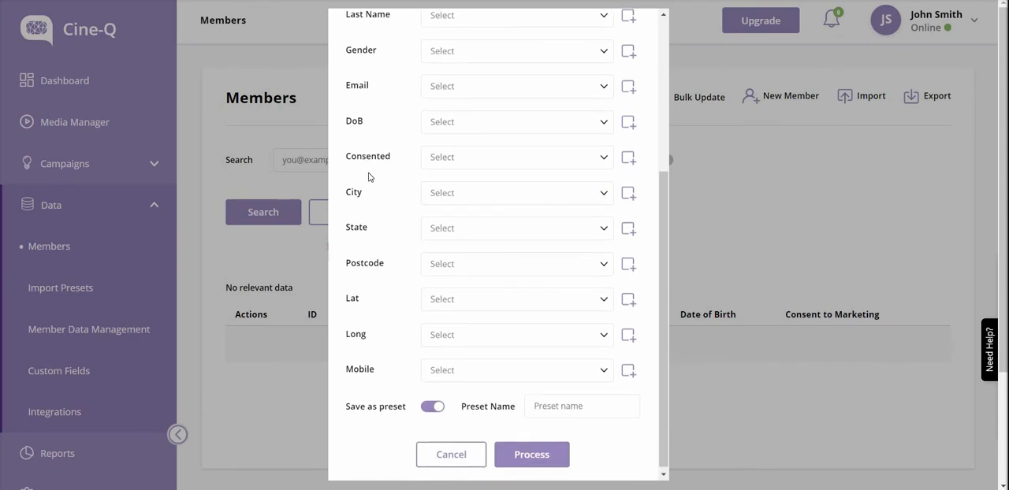
scroll(370, 173, "up", 5)
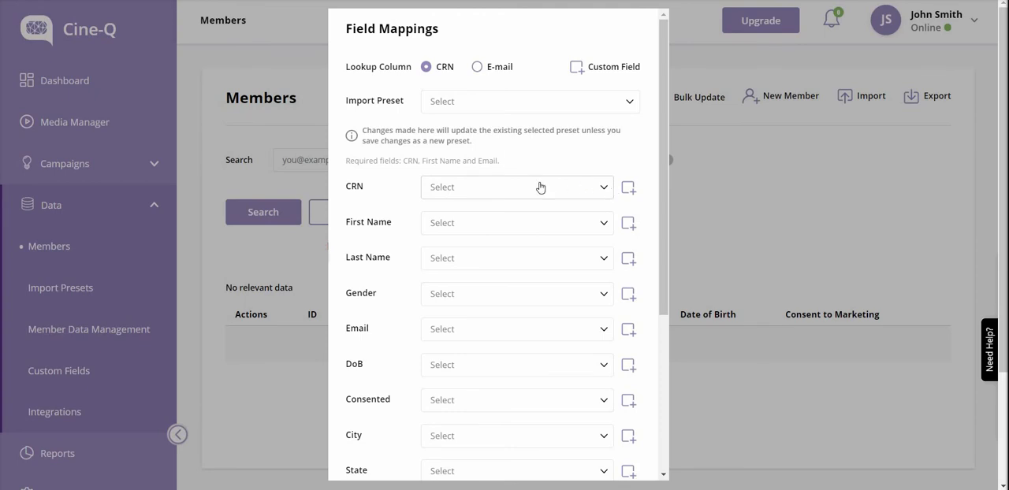
left_click(579, 190)
left_click(460, 218)
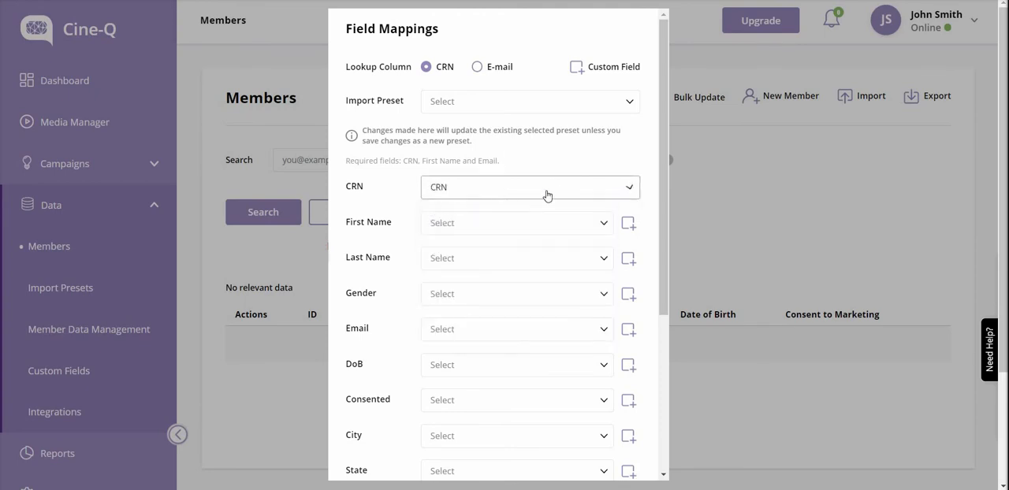
left_click(466, 233)
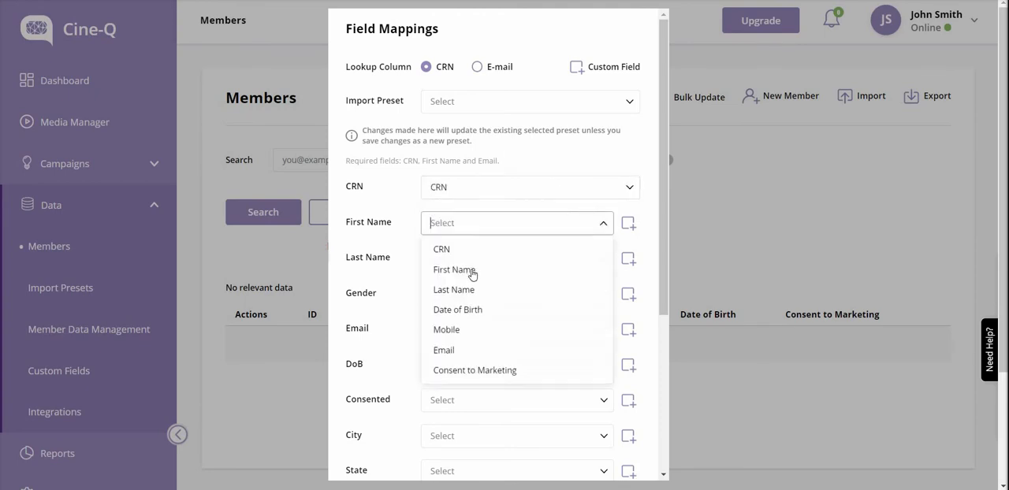
left_click(466, 270)
left_click(457, 261)
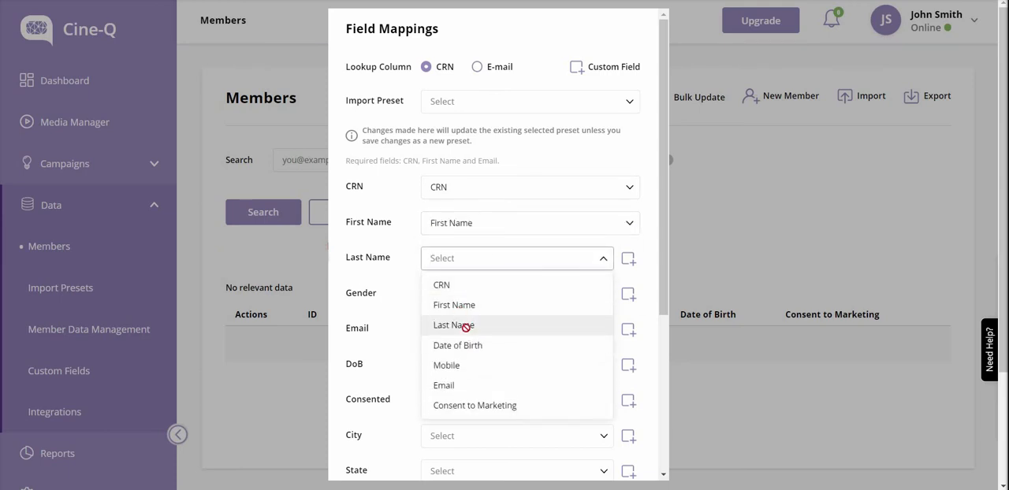
left_click(463, 327)
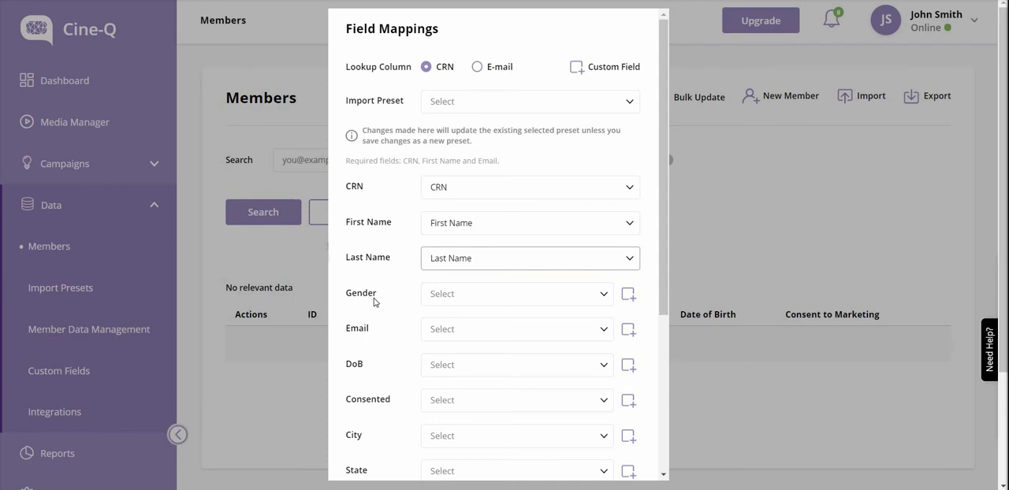
- Start a custom field for the unmapped Gender column, with field type Text and placeholder Gender
left_click(579, 300)
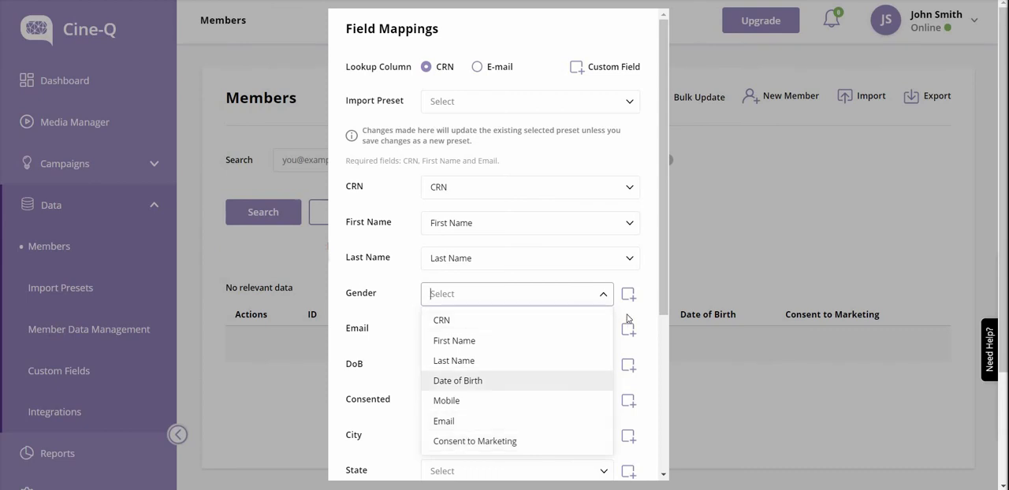
left_click(629, 295)
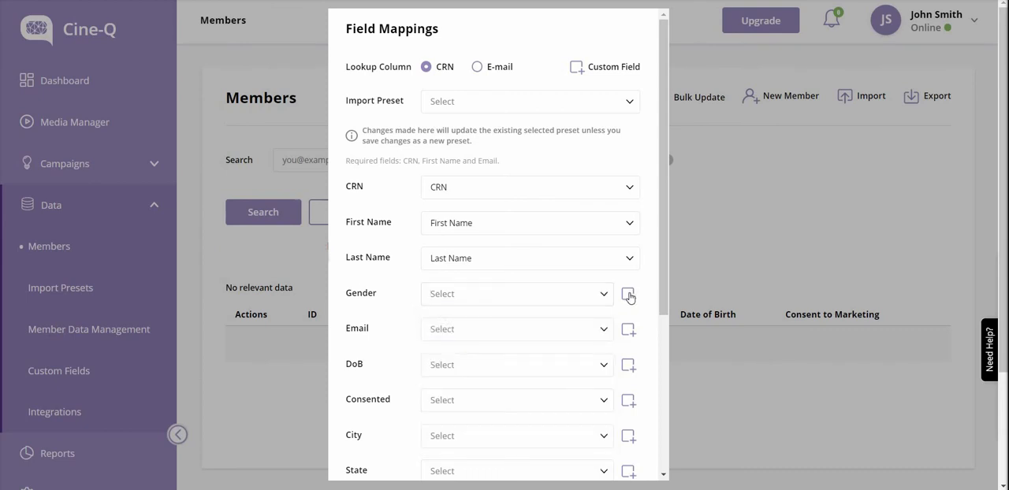
left_click(628, 294)
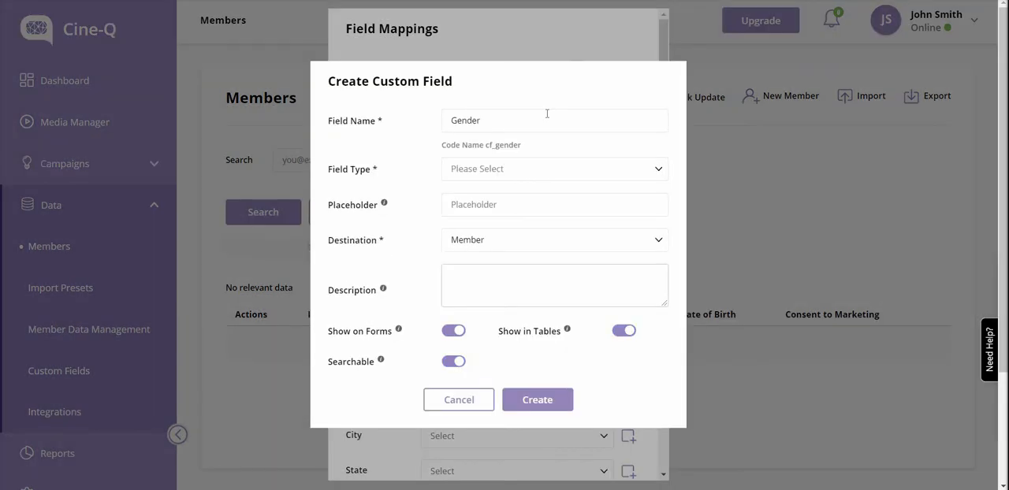
left_click(462, 169)
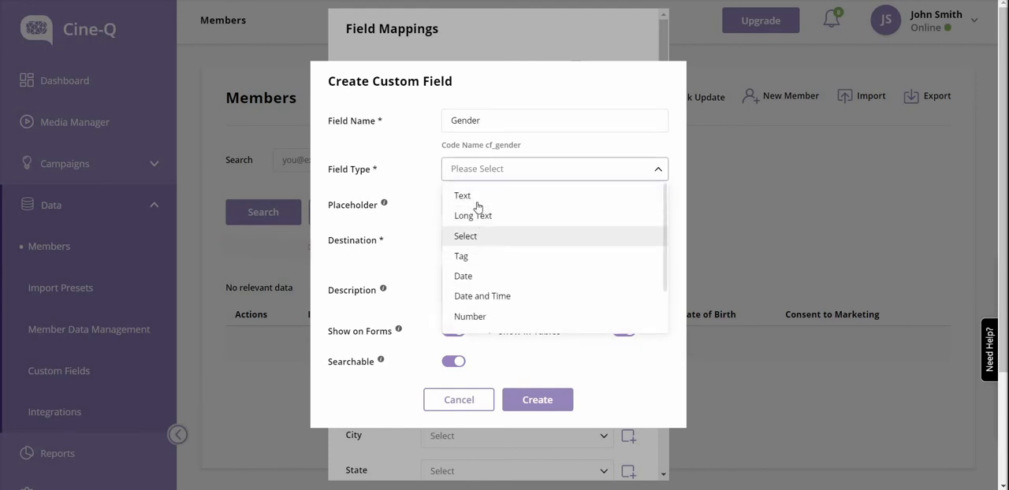
left_click(491, 196)
left_click(491, 203)
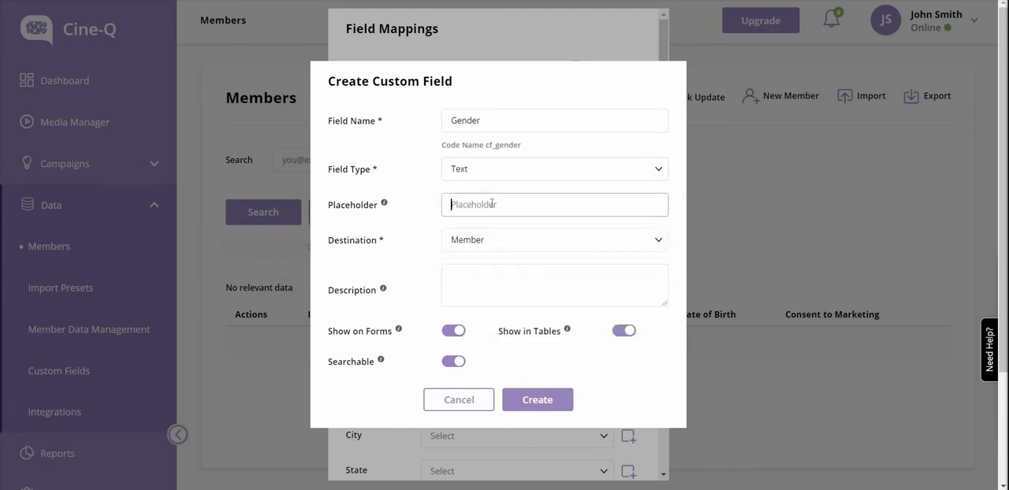
type("Gender")
- Keep Member as the Gender field's destination and create the custom field
left_click(412, 243)
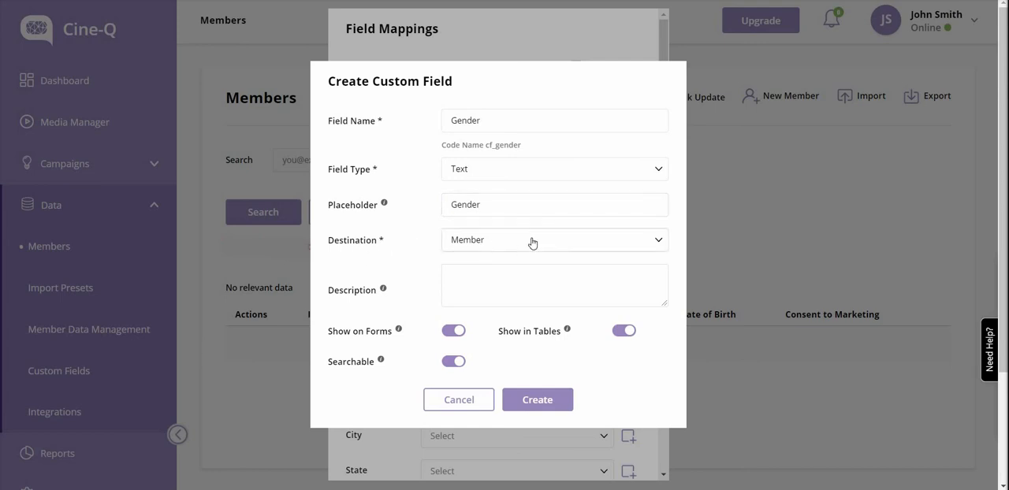
left_click(532, 243)
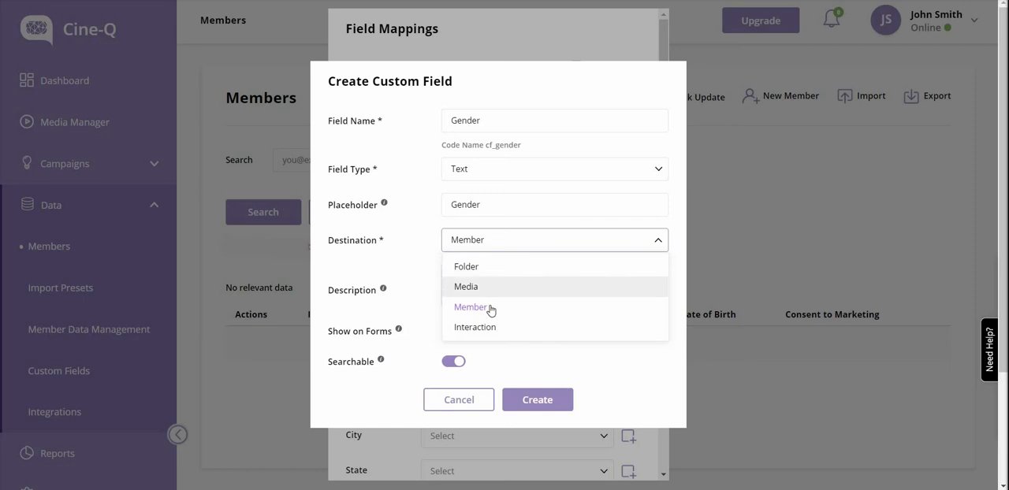
left_click(471, 250)
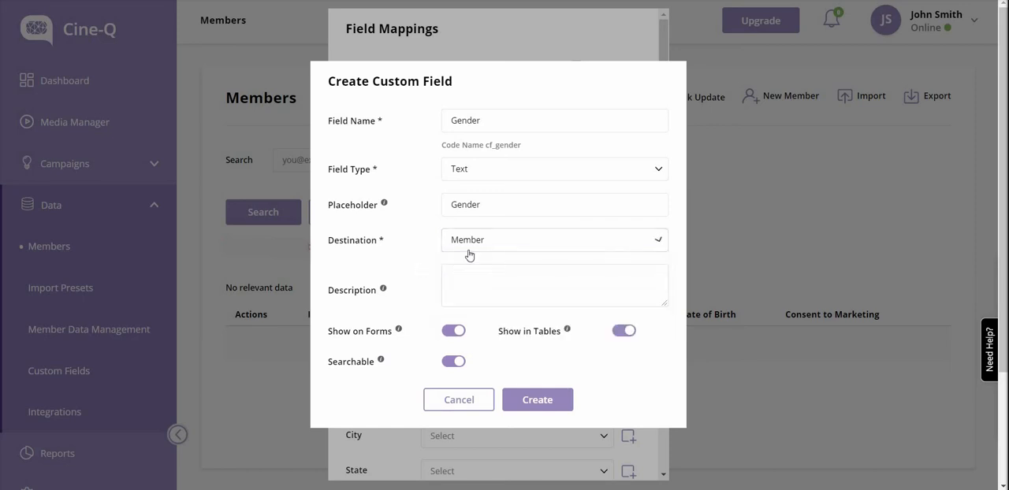
mouse_move(385, 289)
left_click(542, 402)
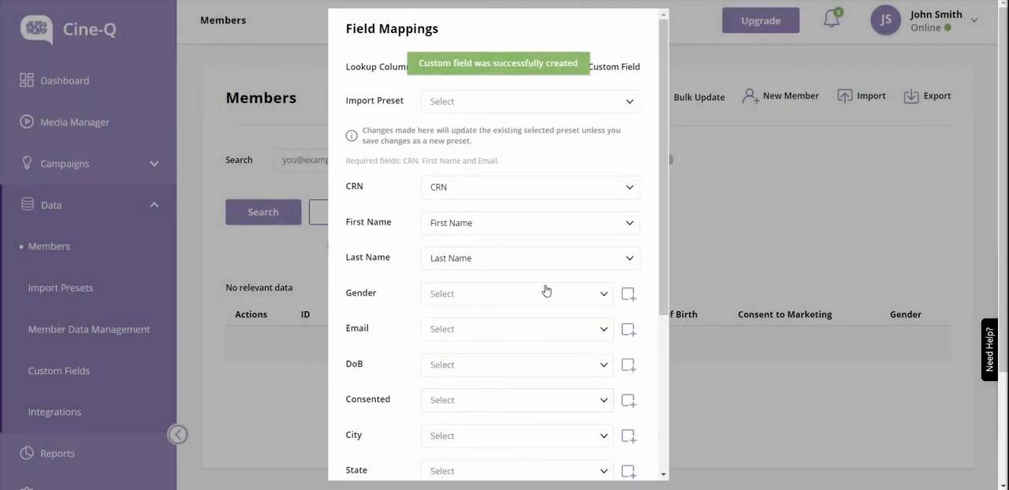
- Map the Gender column to the custom Gender field and the Email column to Email
left_click(549, 293)
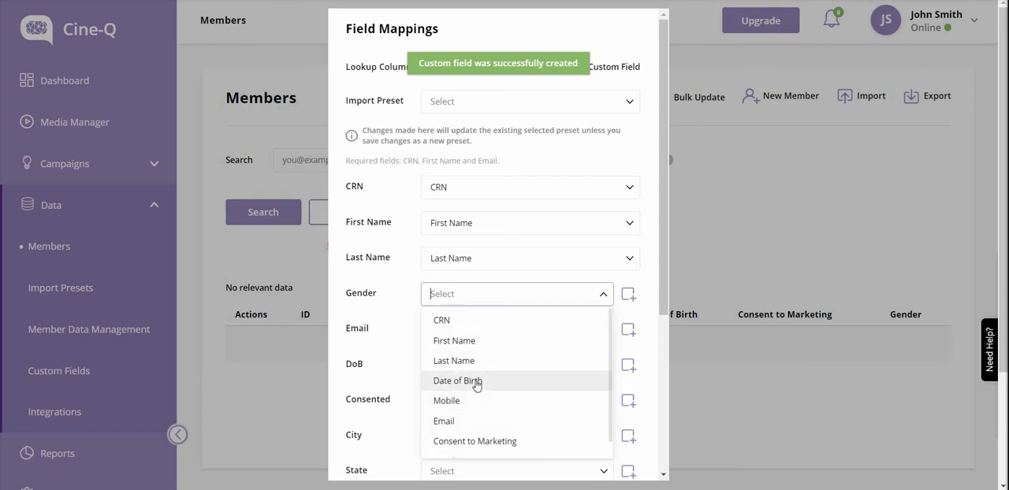
scroll(473, 406, "down", 1)
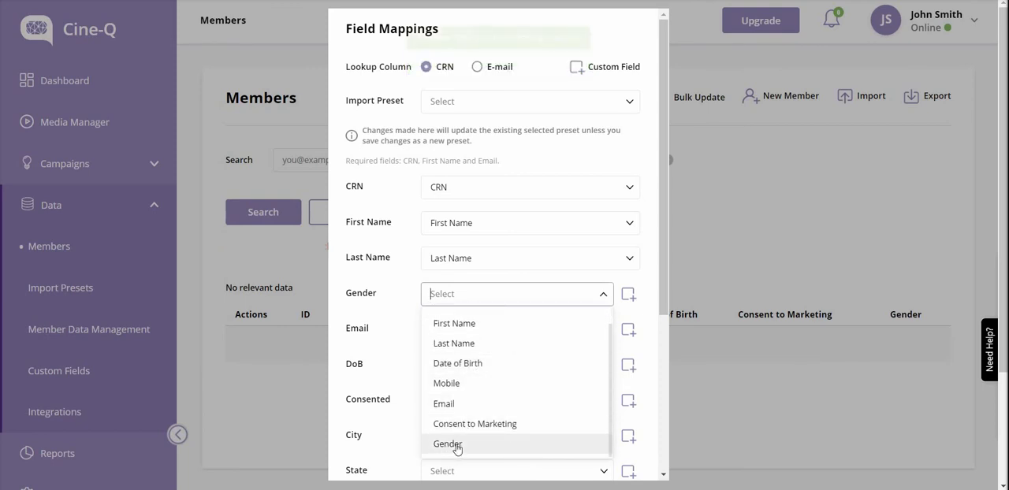
left_click(453, 443)
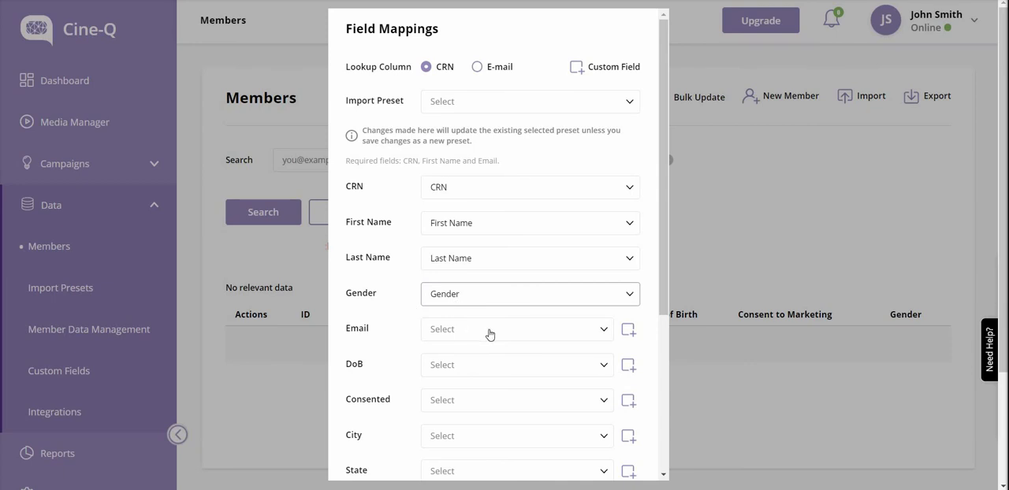
left_click(488, 335)
left_click(478, 272)
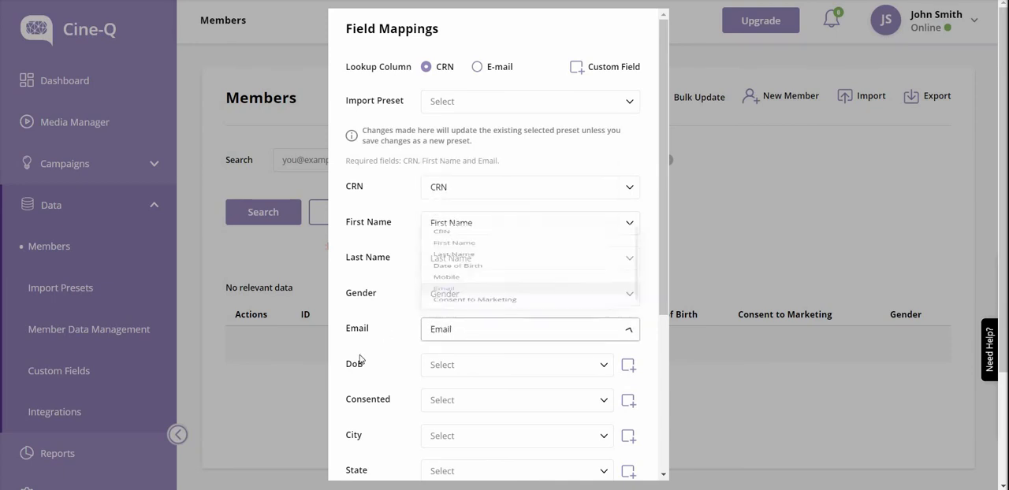
- Map the Consented column to the Consent to Marketing field
scroll(359, 360, "down", 3)
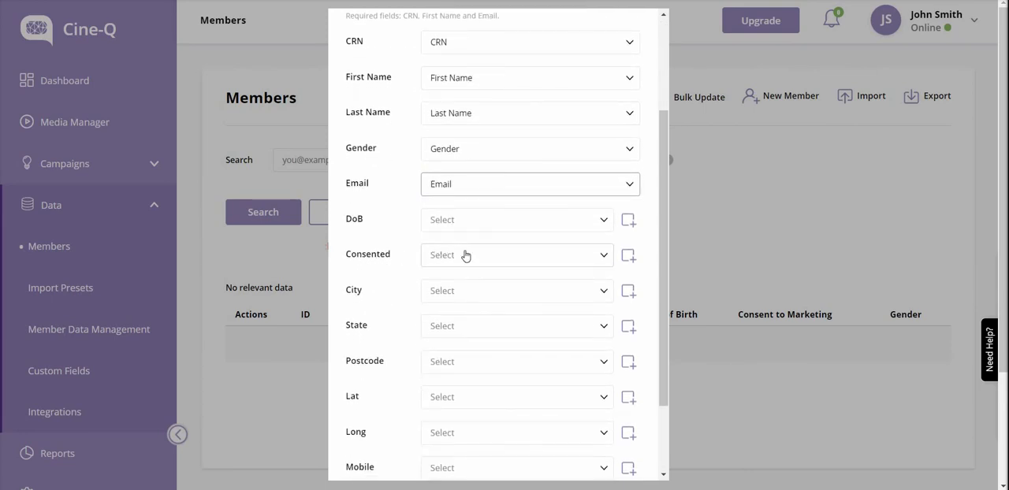
left_click(464, 265)
scroll(463, 346, "down", 1)
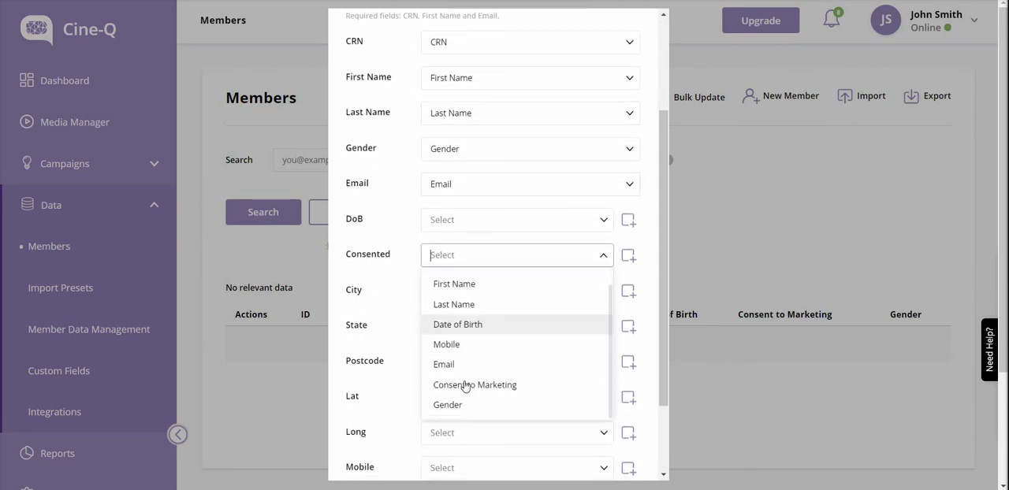
left_click(466, 386)
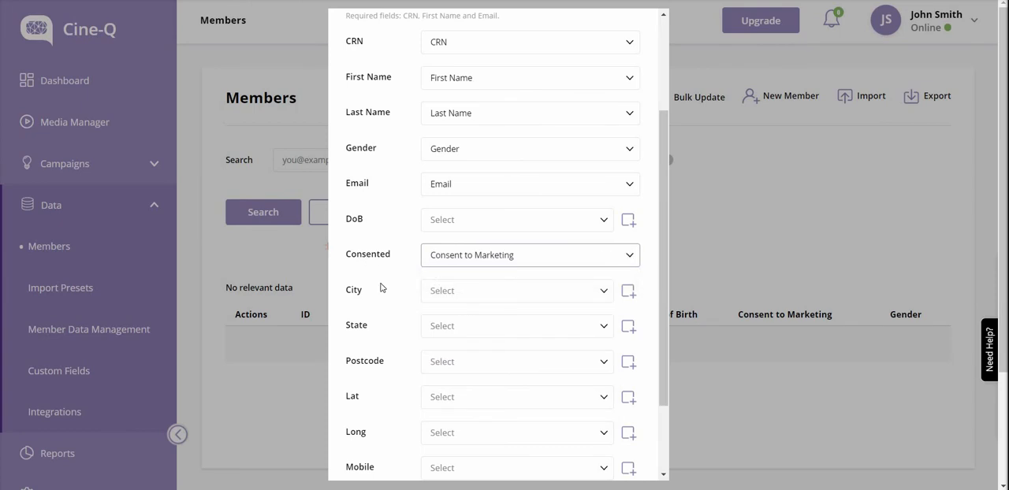
- Name the mapping preset Demo1_Members, review the field mappings and process the members import
scroll(380, 287, "down", 2)
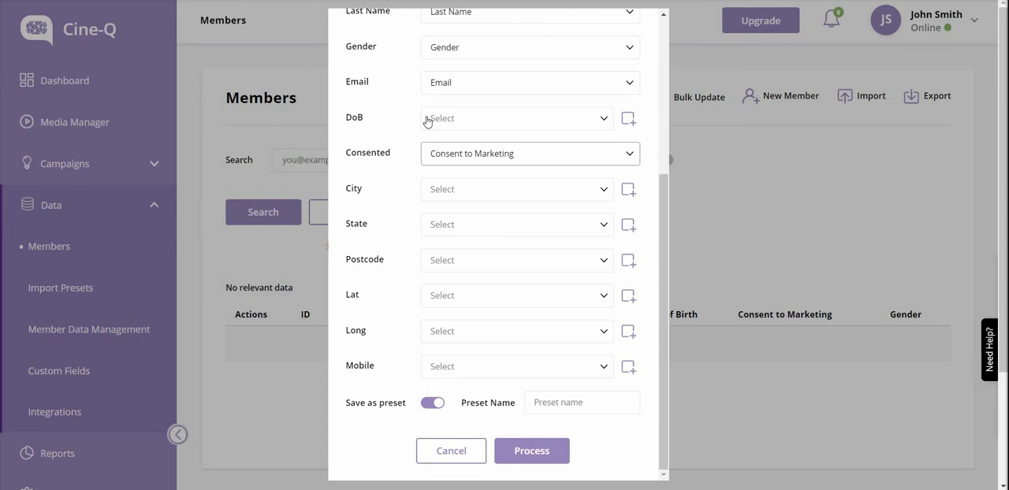
left_click(561, 403)
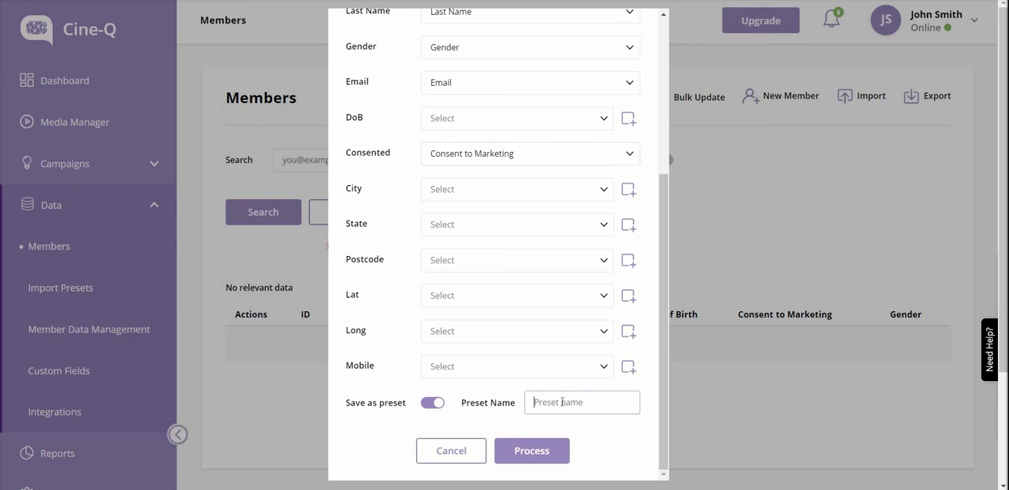
type("Demo1_Members")
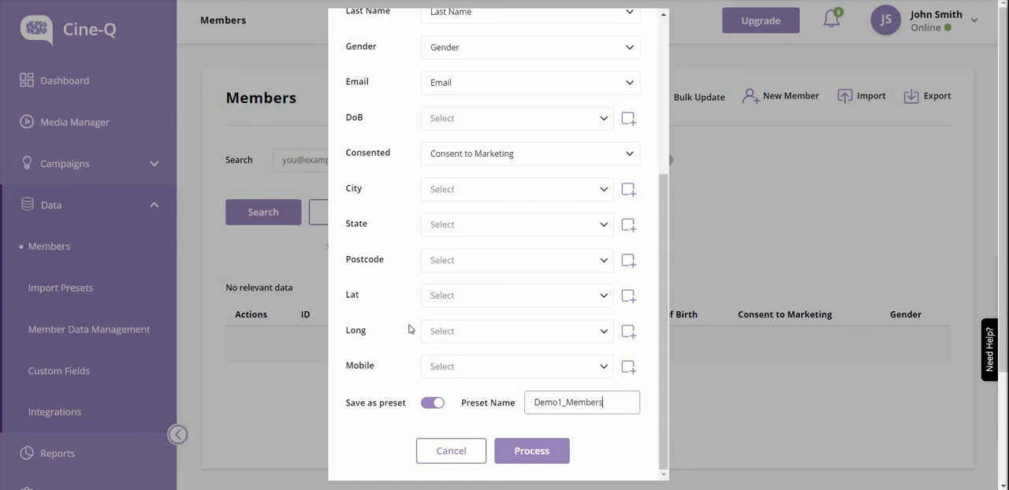
scroll(520, 145, "up", 5)
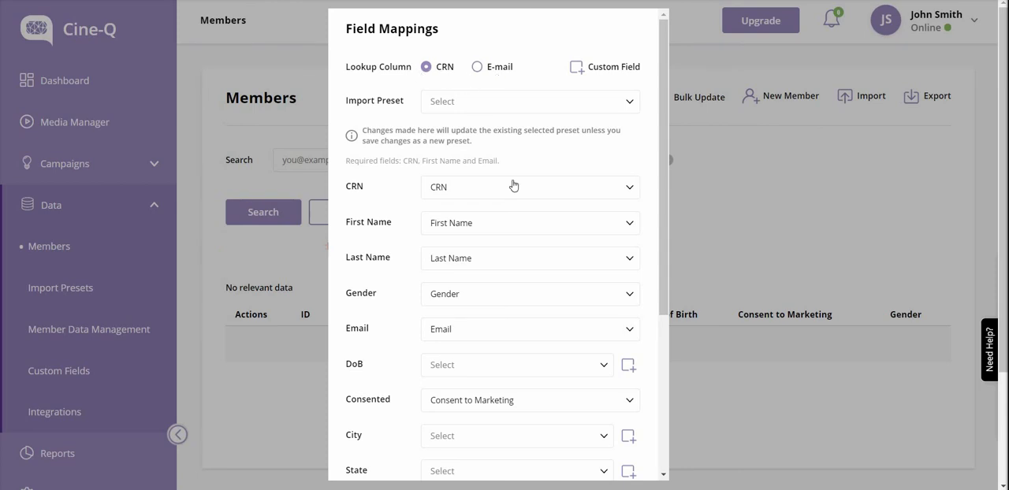
scroll(514, 190, "down", 3)
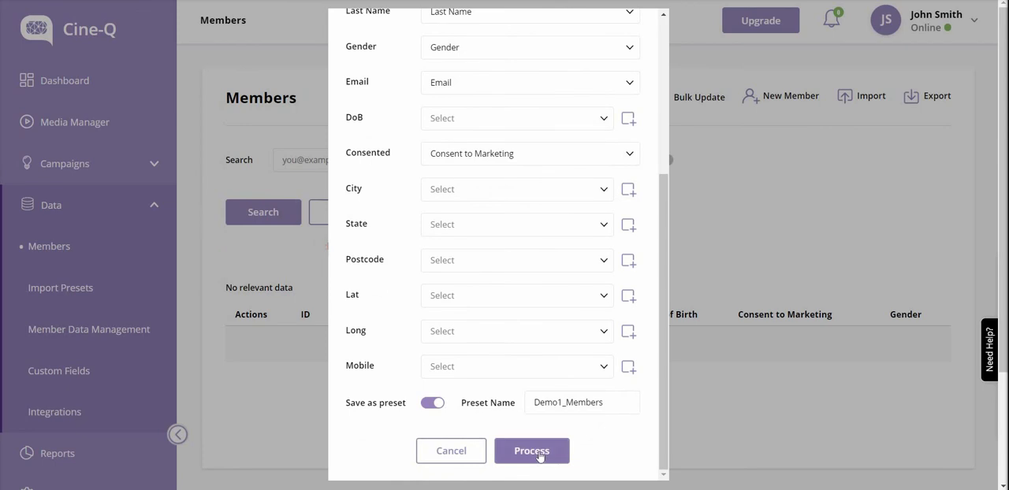
left_click(532, 451)
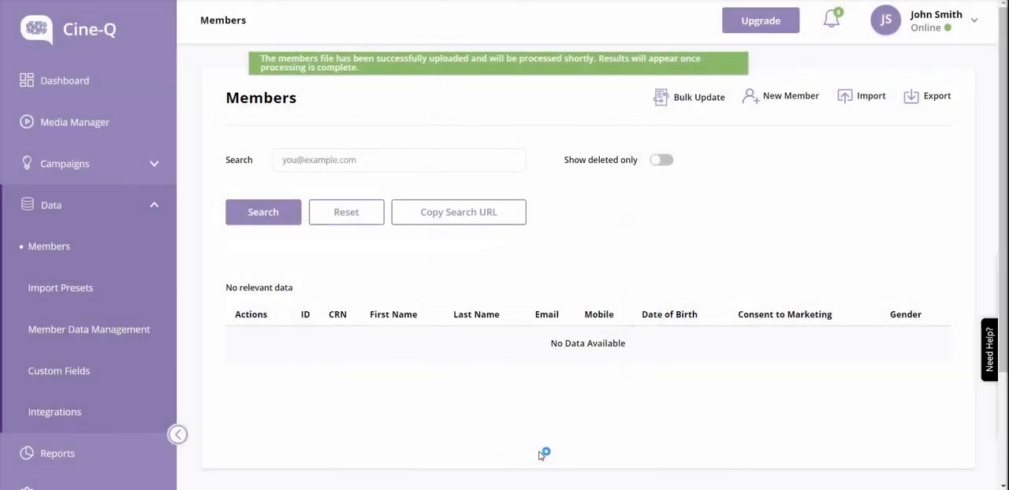